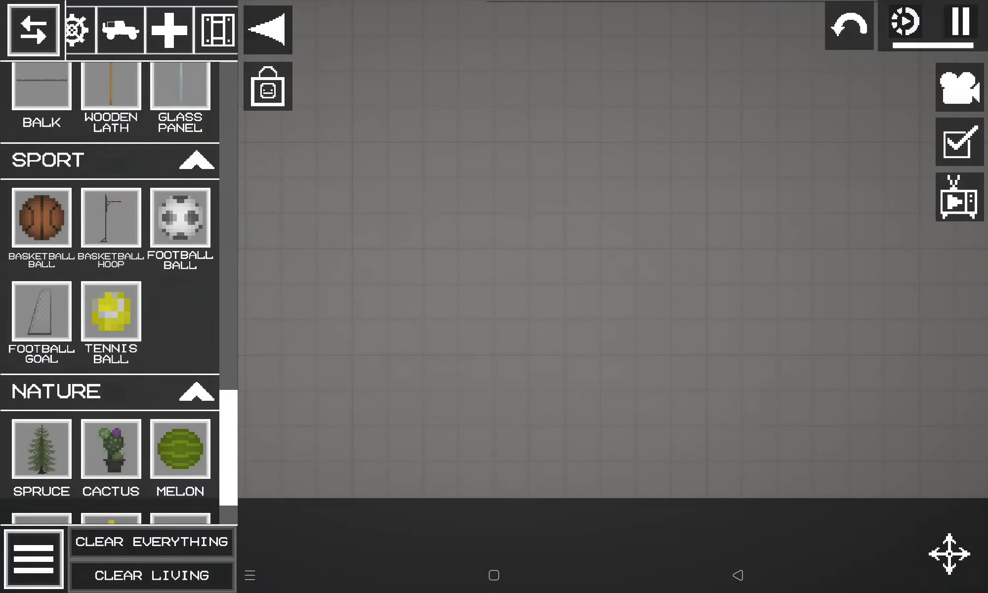
scroll(612, 296, "up", 5)
scroll(612, 297, "down", 5)
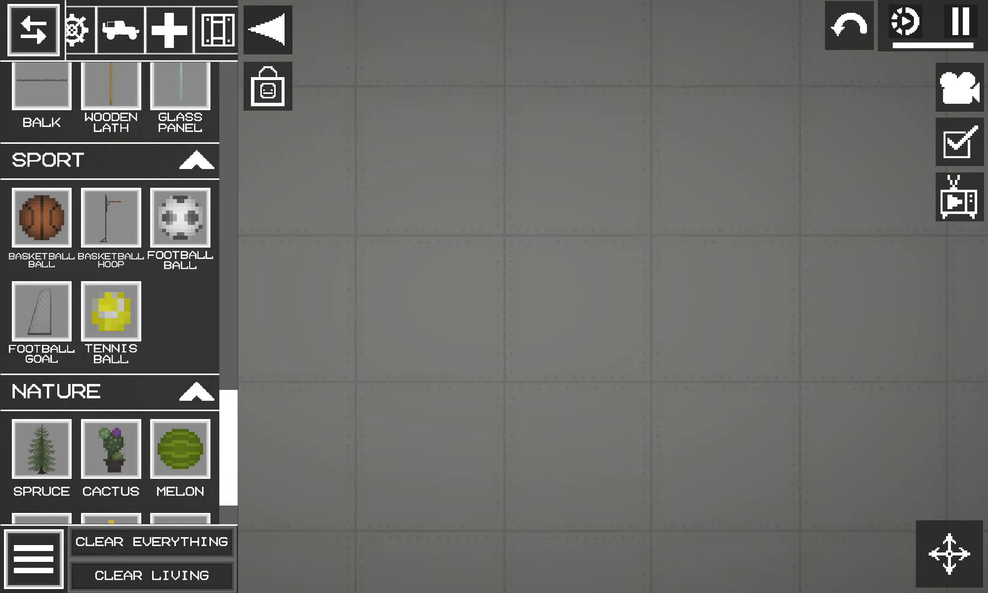
scroll(612, 297, "up", 3)
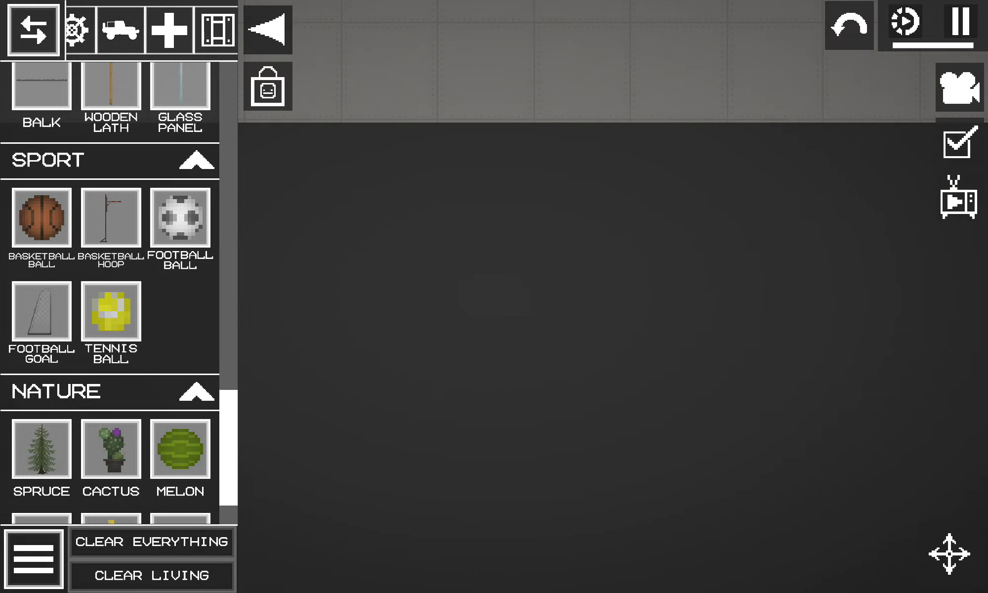
scroll(612, 297, "up", 2)
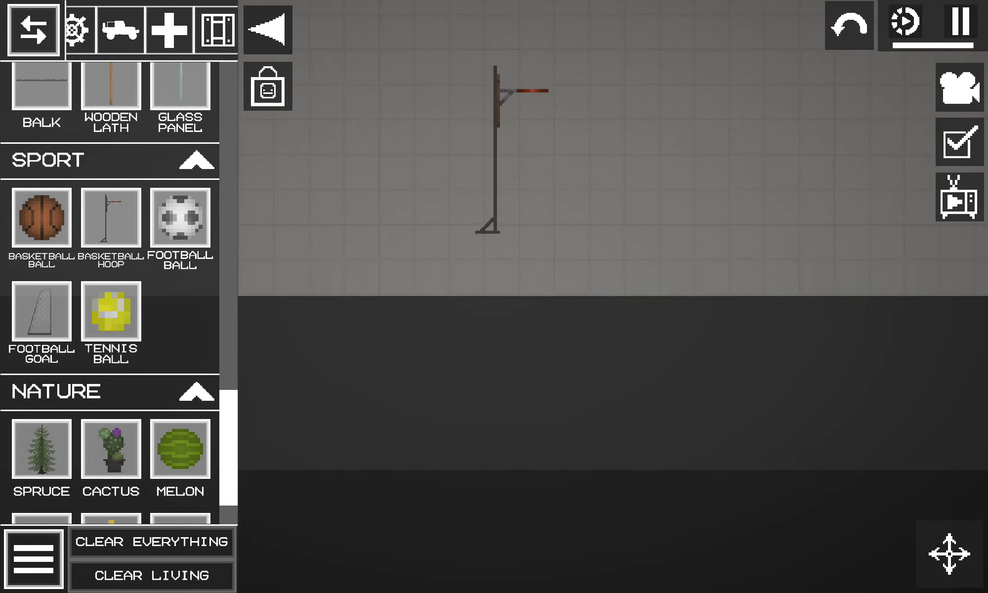
- Place a Basketball Hoop and a Basketball from Sport, panning to inspect the hoop's rim
left_click(268, 29)
scroll(495, 296, "up", 3)
mouse_move(564, 309)
left_mouse_down()
mouse_move(486, 344)
mouse_move(478, 468)
left_mouse_up()
left_click(29, 29)
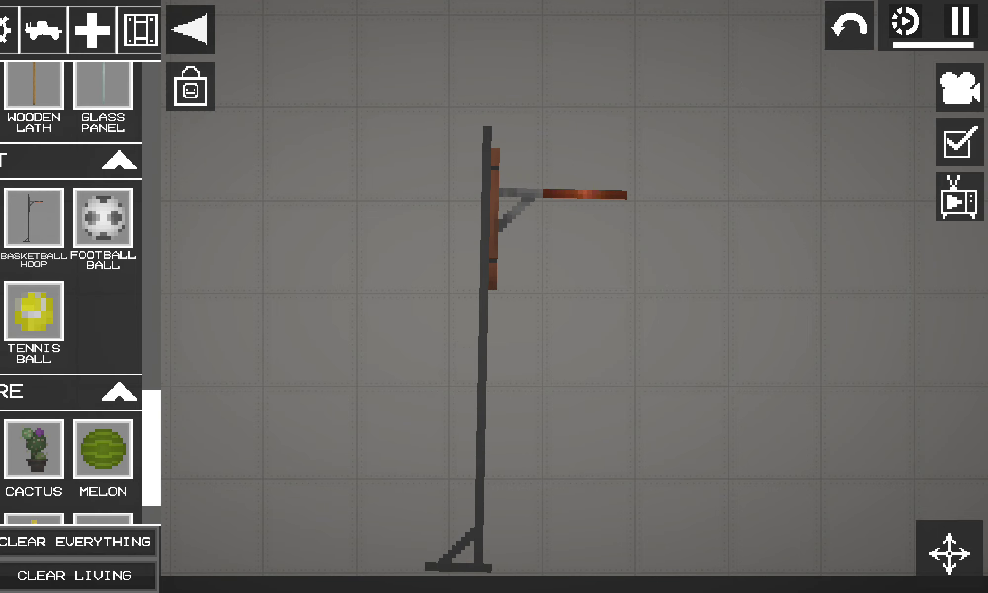
scroll(495, 296, "down", 3)
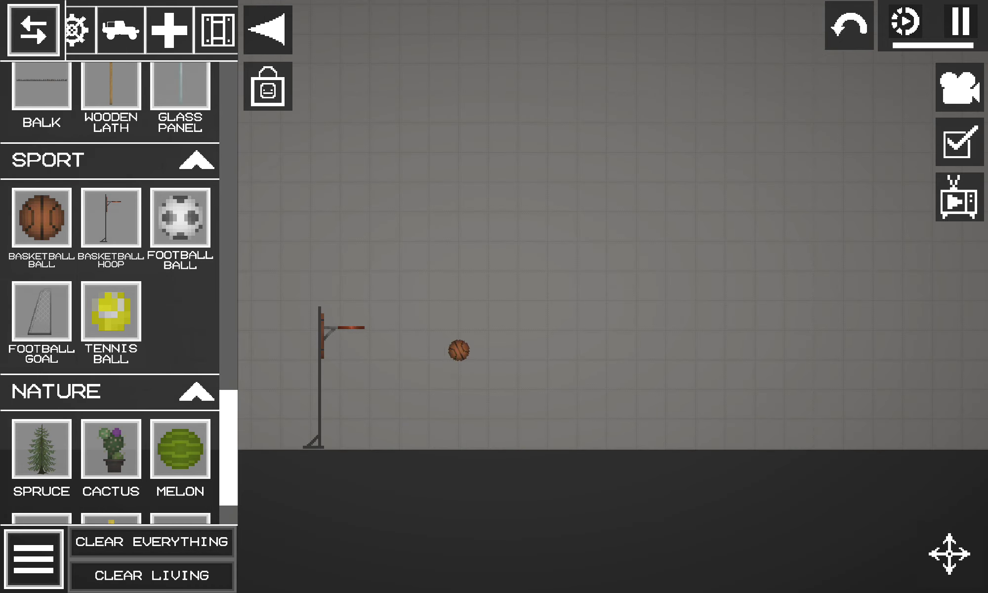
scroll(494, 296, "up", 5)
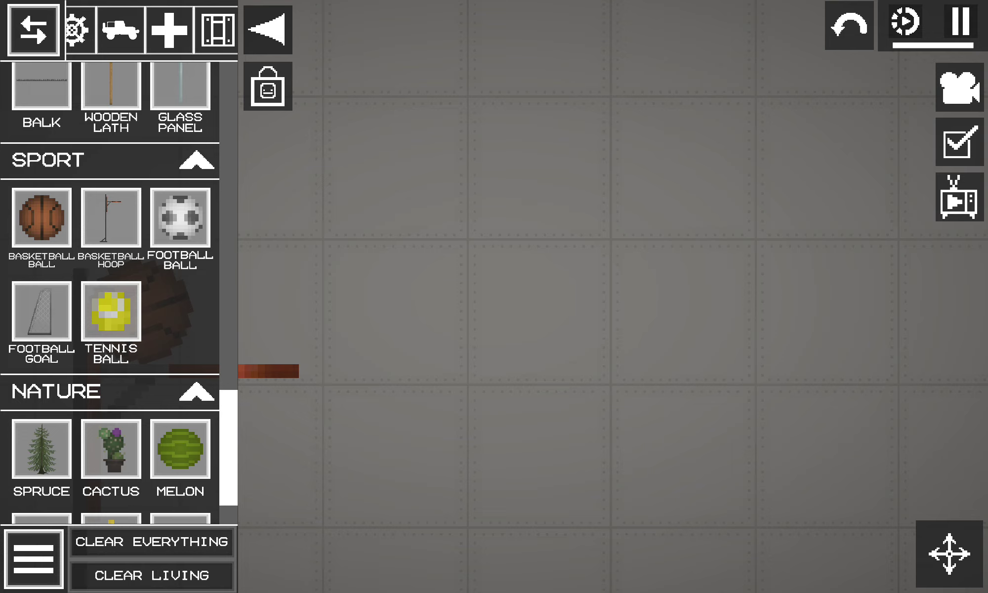
left_click_drag(309, 371, 664, 340)
scroll(495, 297, "down", 3)
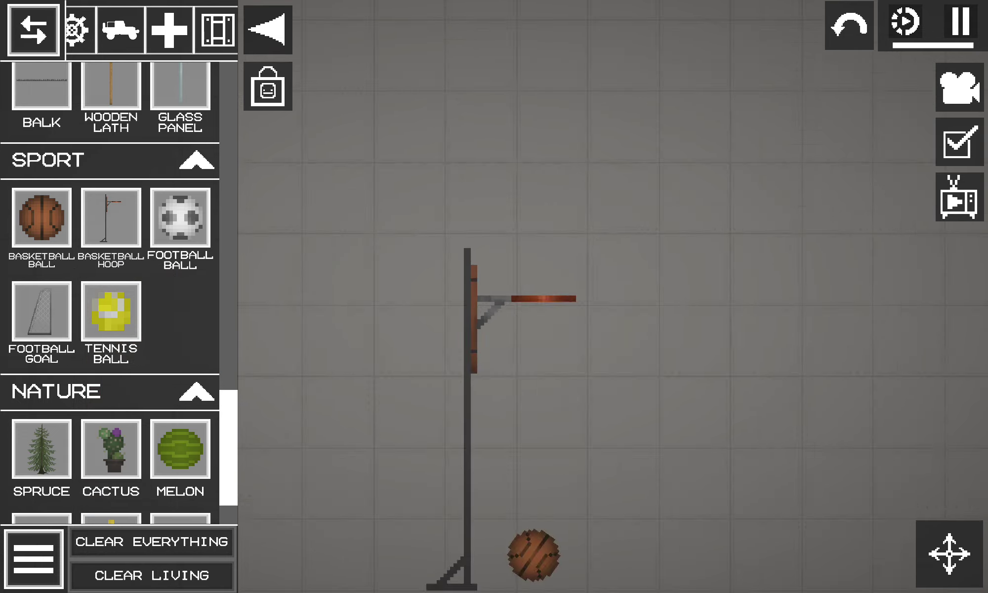
scroll(494, 297, "down", 3)
scroll(494, 296, "up", 3)
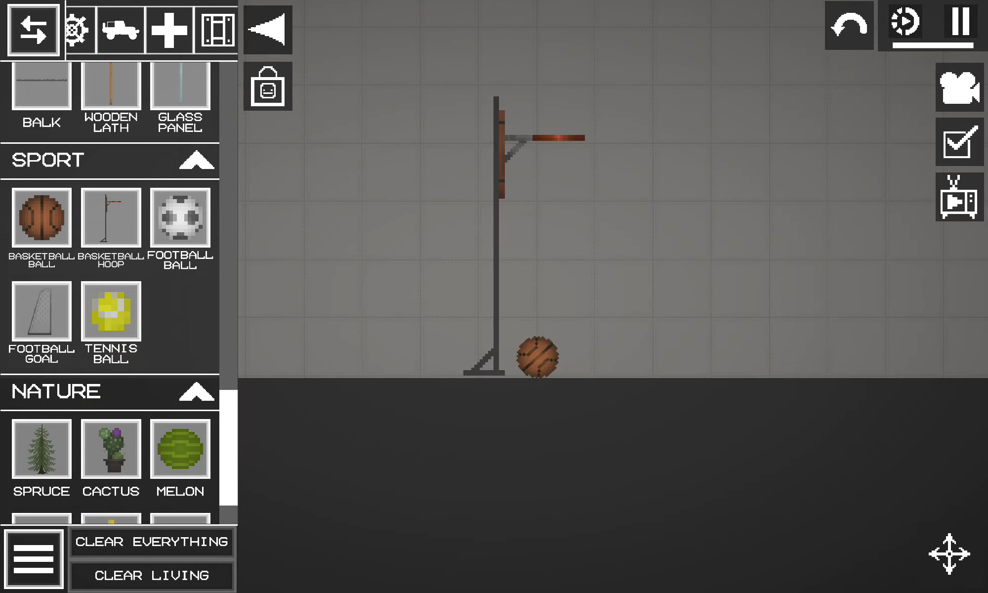
- Delete the basketball, leaving only the hoop, and collapse the item catalogue
right_click(537, 356)
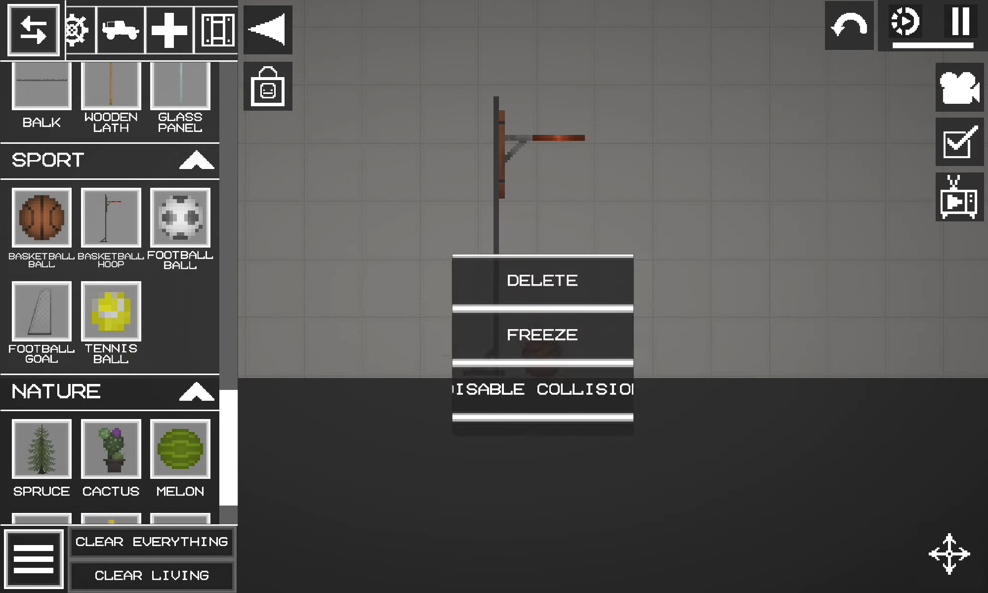
left_click(544, 262)
scroll(494, 297, "down", 3)
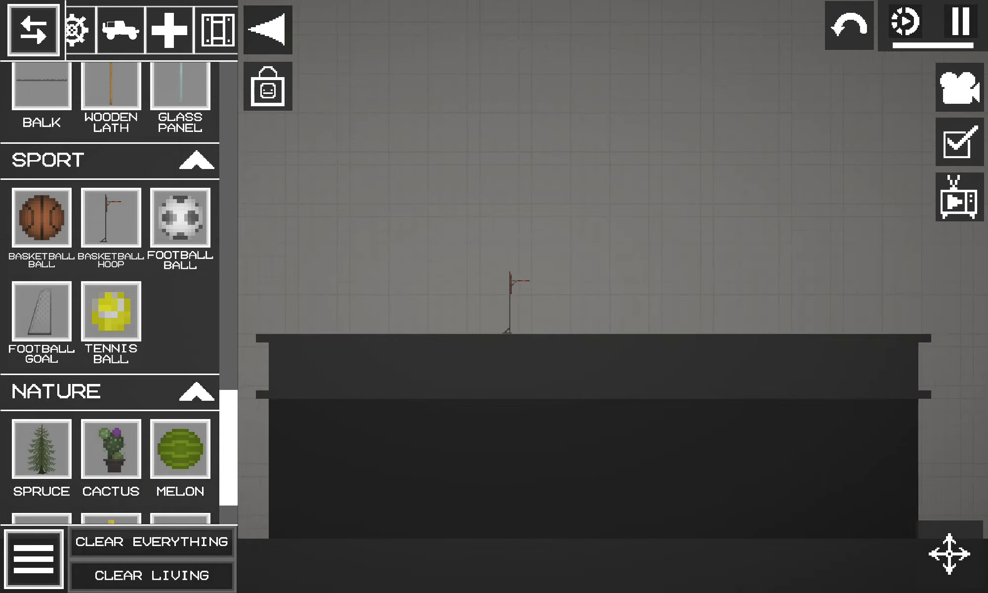
left_click(269, 30)
scroll(390, 369, "up", 4)
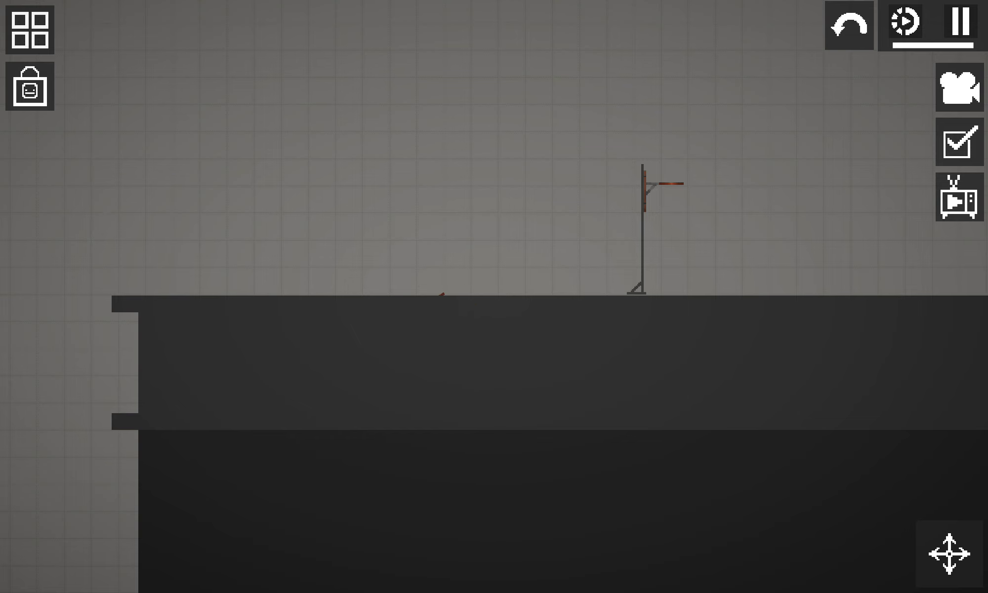
scroll(395, 338, "up", 3)
scroll(395, 338, "down", 1)
scroll(396, 337, "down", 1)
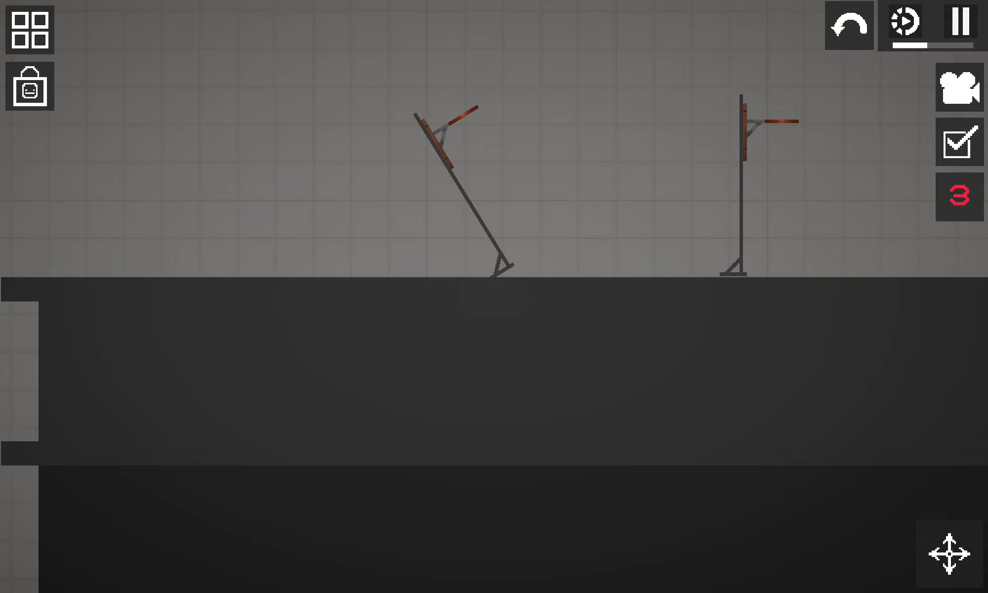
- Spawn a second Basketball Hoop, pausing and resuming the simulation so it topples
left_click(30, 29)
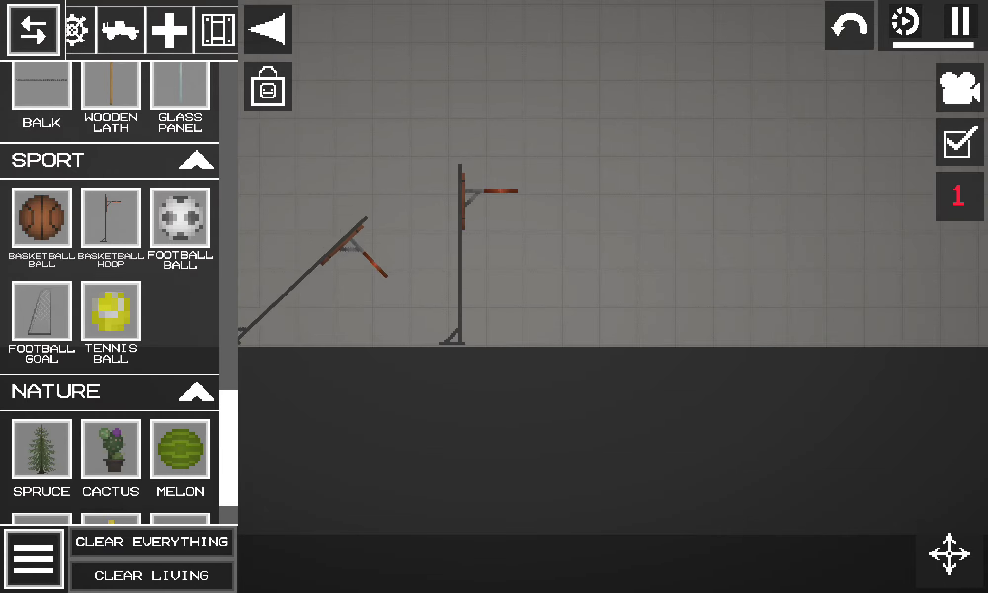
left_click(267, 29)
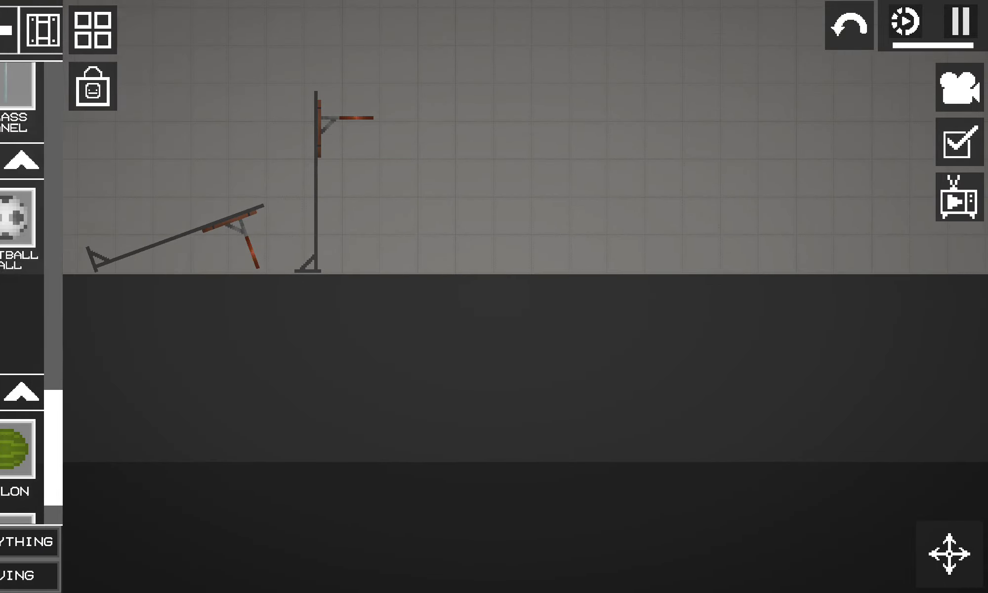
left_click(959, 23)
scroll(495, 309, "down", 3)
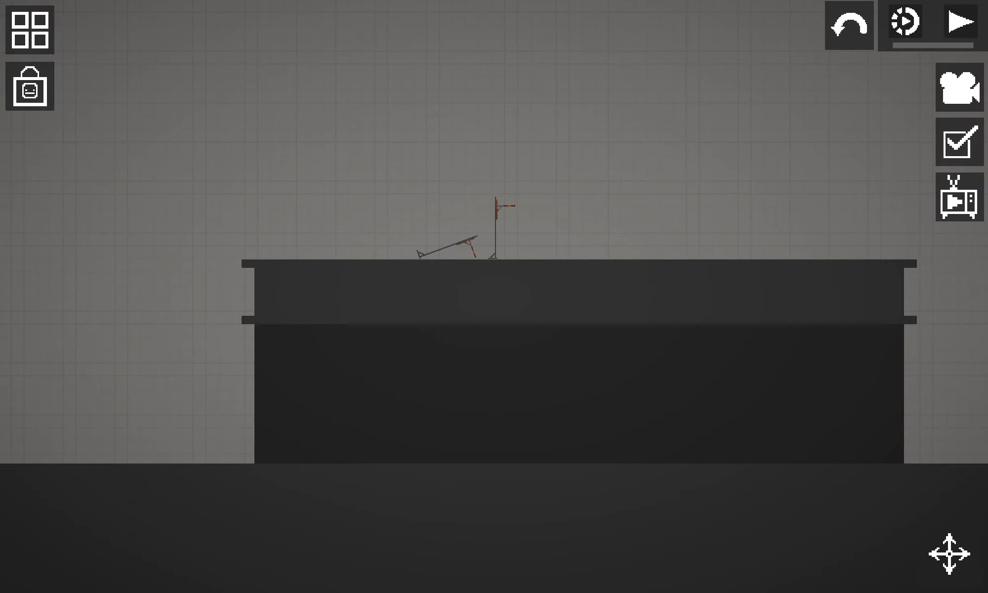
left_click(30, 29)
left_click(960, 23)
scroll(494, 309, "up", 5)
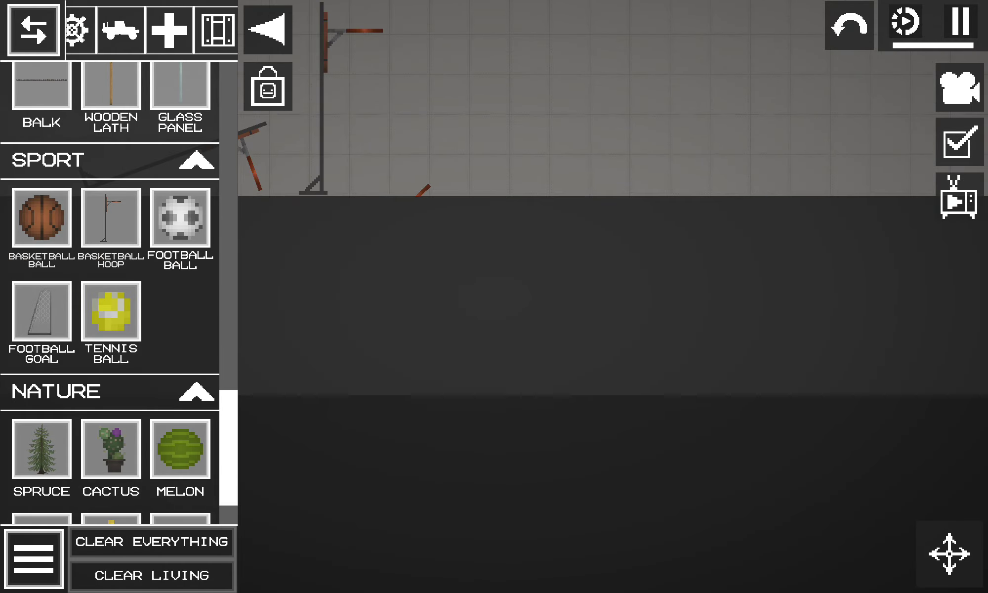
- Pause the simulation and lift the fallen hoop so it hangs tilted in the air
left_click(267, 29)
left_click(960, 23)
left_click_drag(421, 189, 587, 85)
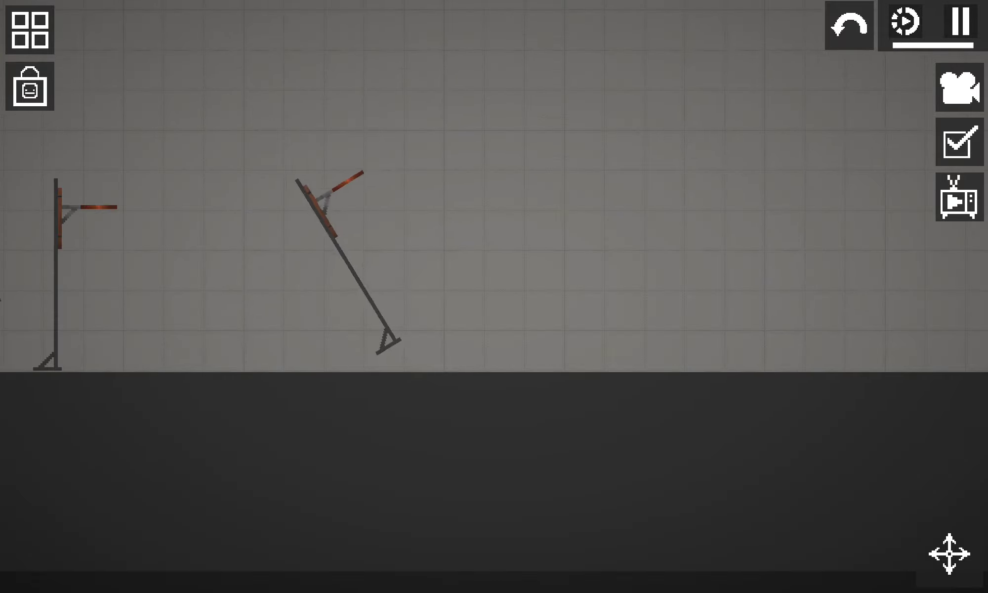
scroll(386, 232, "up", 3)
scroll(386, 232, "up", 3)
scroll(386, 232, "up", 3)
scroll(494, 309, "down", 5)
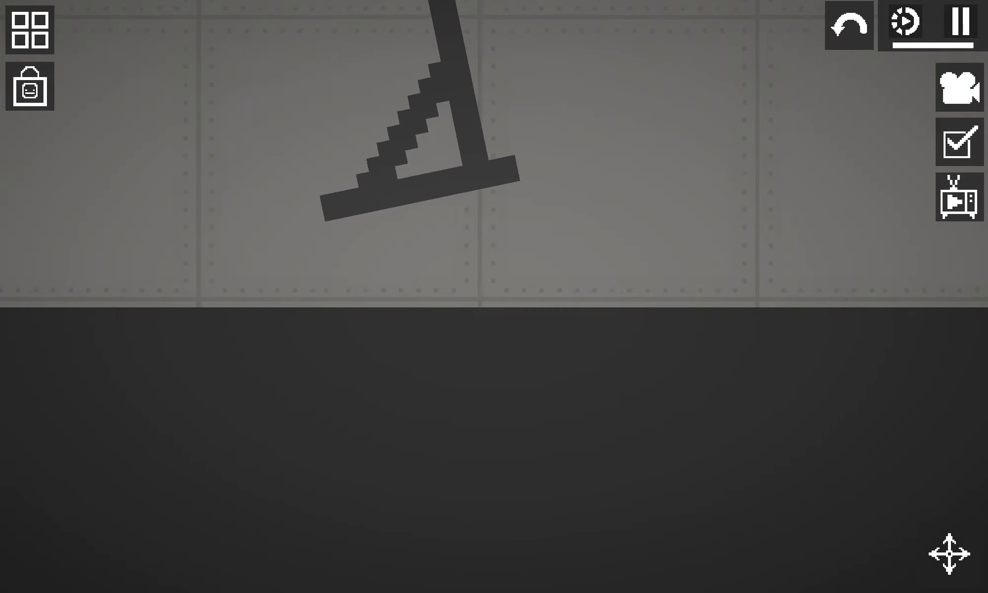
scroll(494, 308, "down", 3)
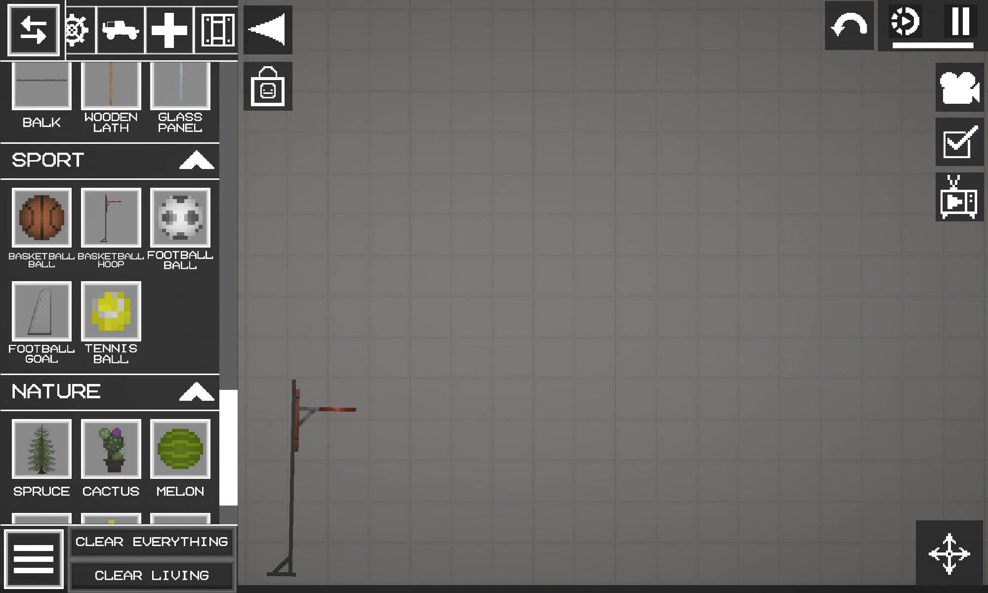
scroll(610, 309, "up", 3)
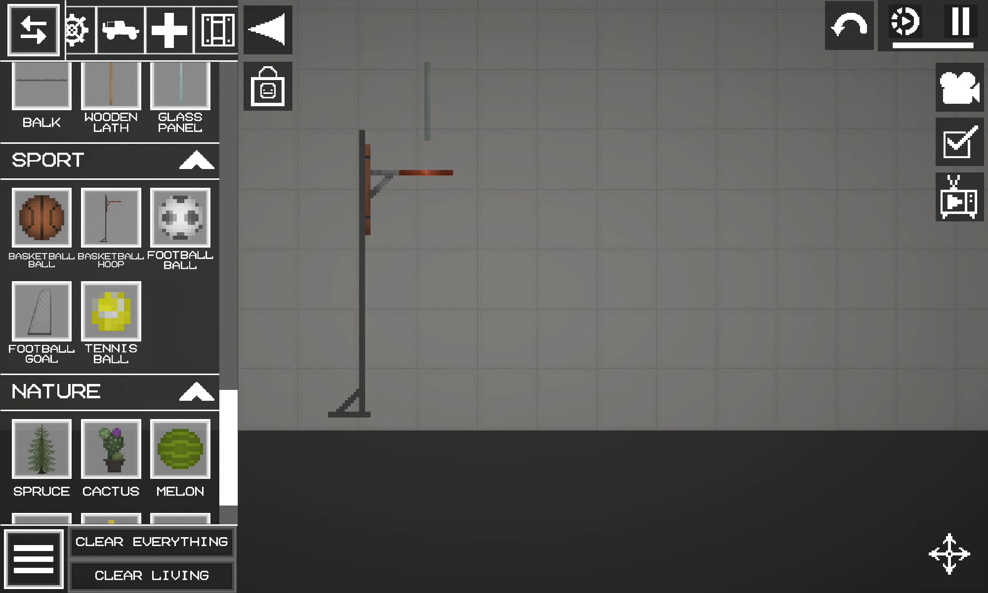
- Drop a Basketball Hoop onto the floor so it stands leaning at an angle
mouse_move(587, 293)
left_mouse_down()
mouse_move(694, 324)
mouse_move(467, 294)
left_mouse_up()
scroll(610, 309, "down", 3)
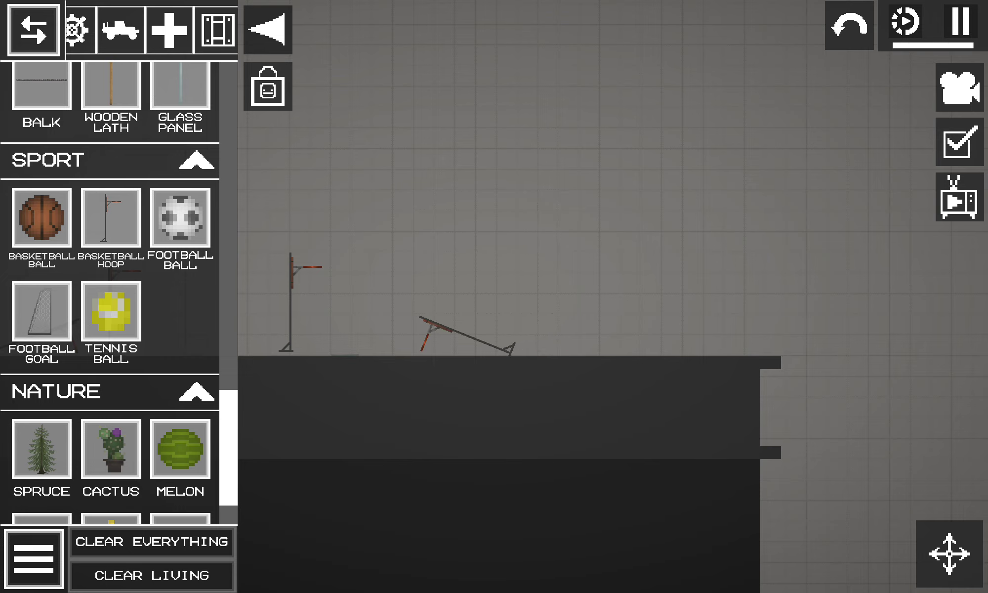
scroll(448, 315, "up", 2)
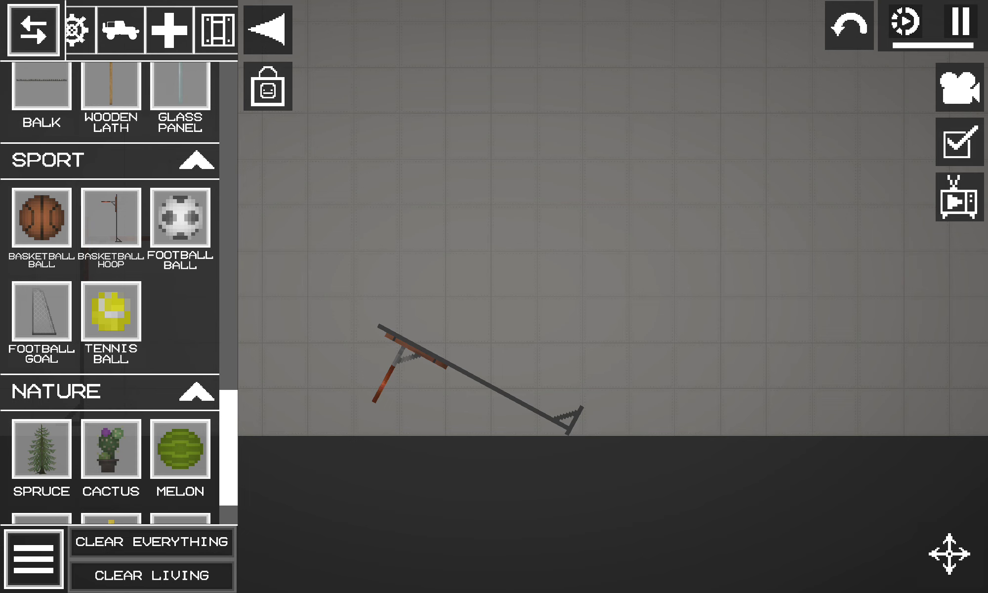
mouse_move(379, 327)
left_mouse_down()
mouse_move(454, 247)
mouse_move(547, 204)
left_mouse_up()
left_click_drag(193, 31, 93, 32)
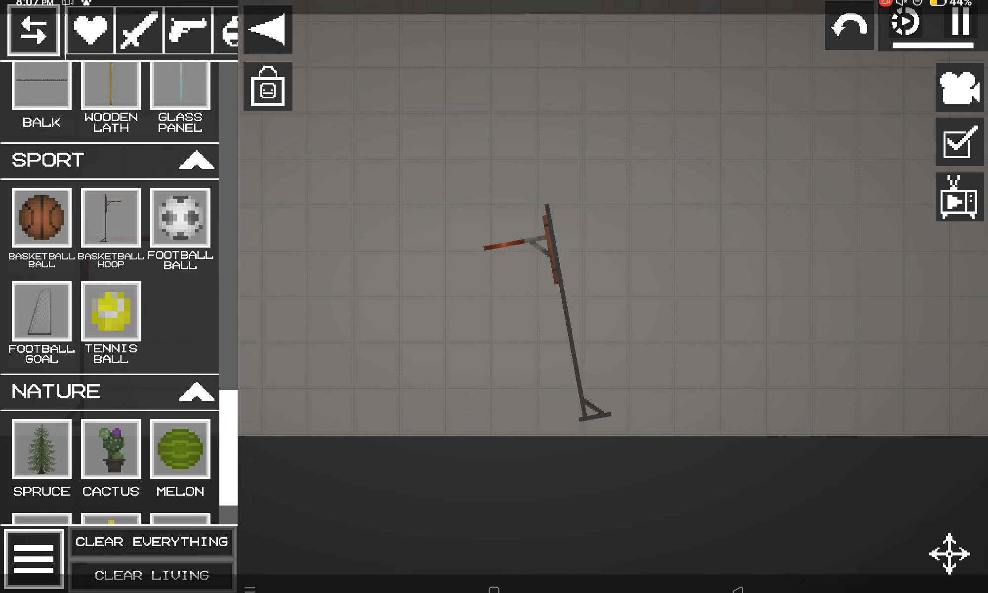
- Place a melon ragdoll next to the hoop, then remove it
left_click(90, 31)
left_click_drag(41, 135, 387, 348)
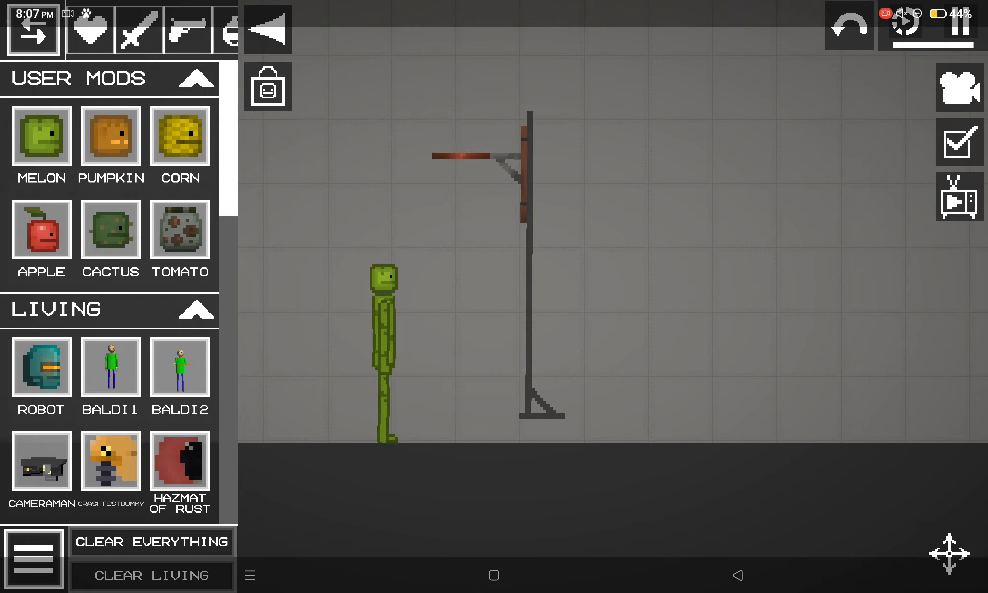
left_click(269, 30)
left_click(849, 25)
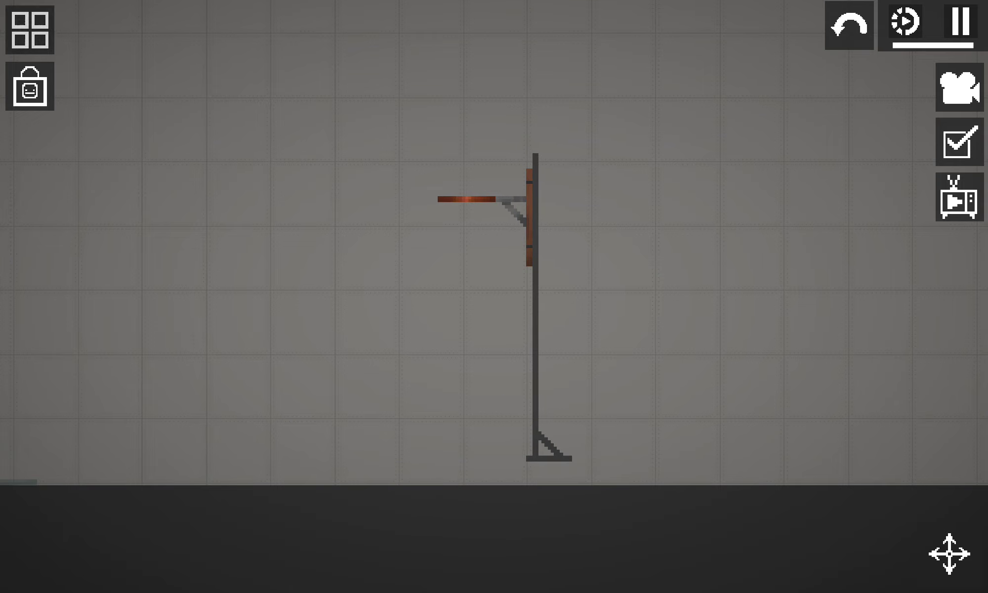
- Drop a pumpkin ragdoll onto the hoop, then clear everything from the scene
left_click(30, 30)
mouse_move(111, 134)
left_mouse_down()
mouse_move(274, 286)
mouse_move(509, 247)
left_mouse_up()
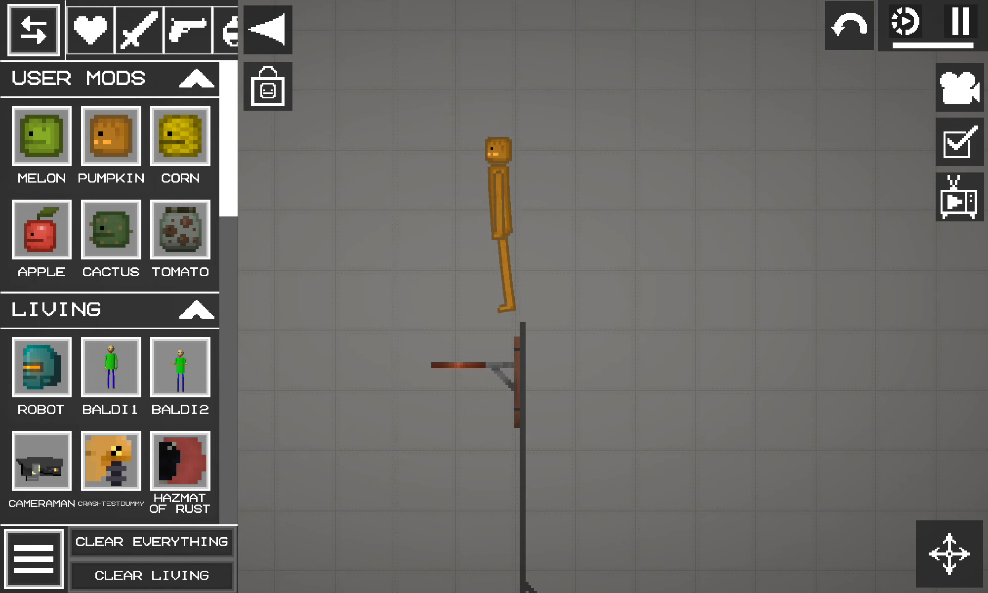
left_click(463, 254)
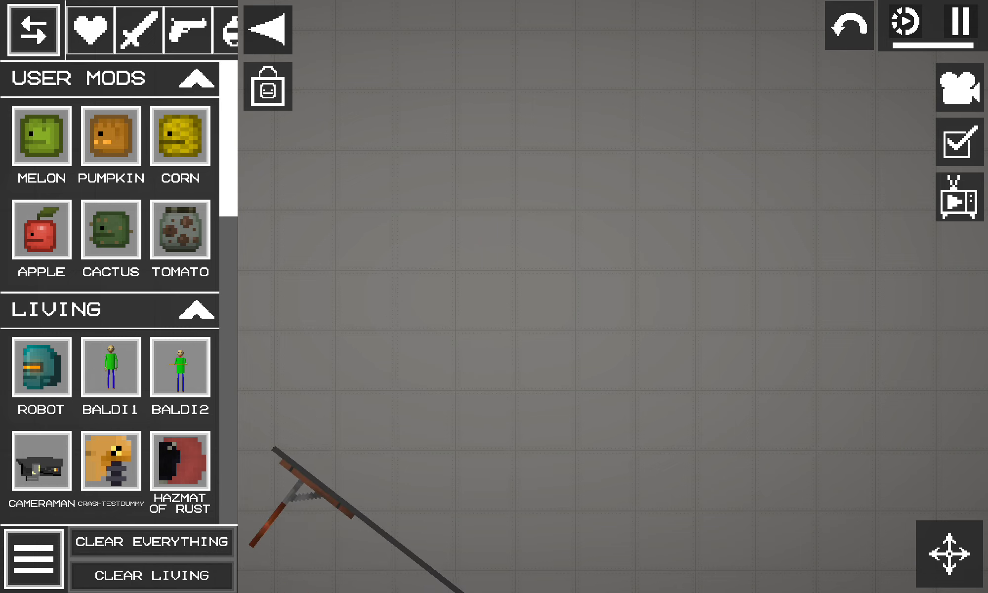
left_click(153, 541)
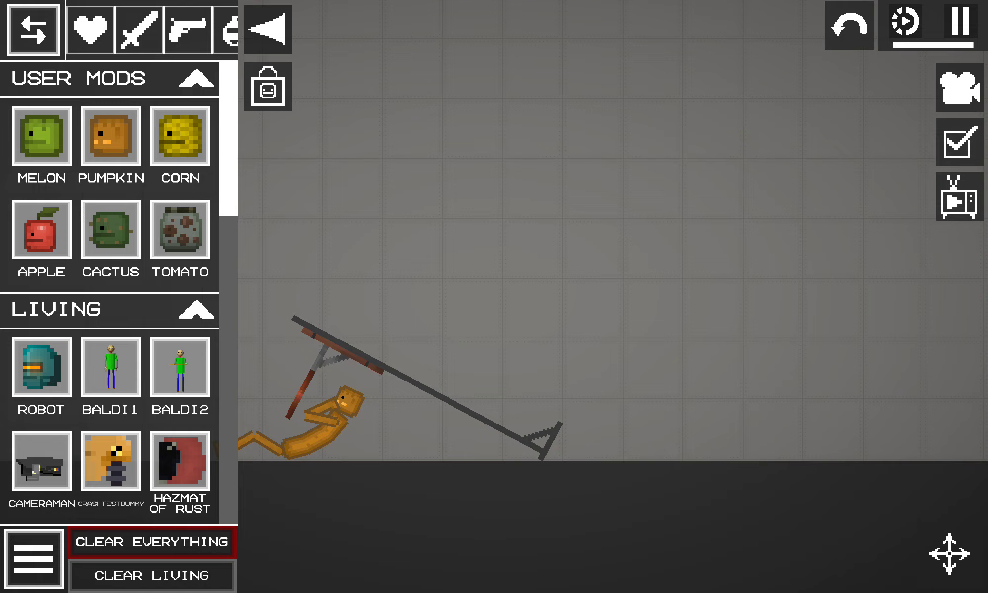
left_click_drag(193, 31, 93, 31)
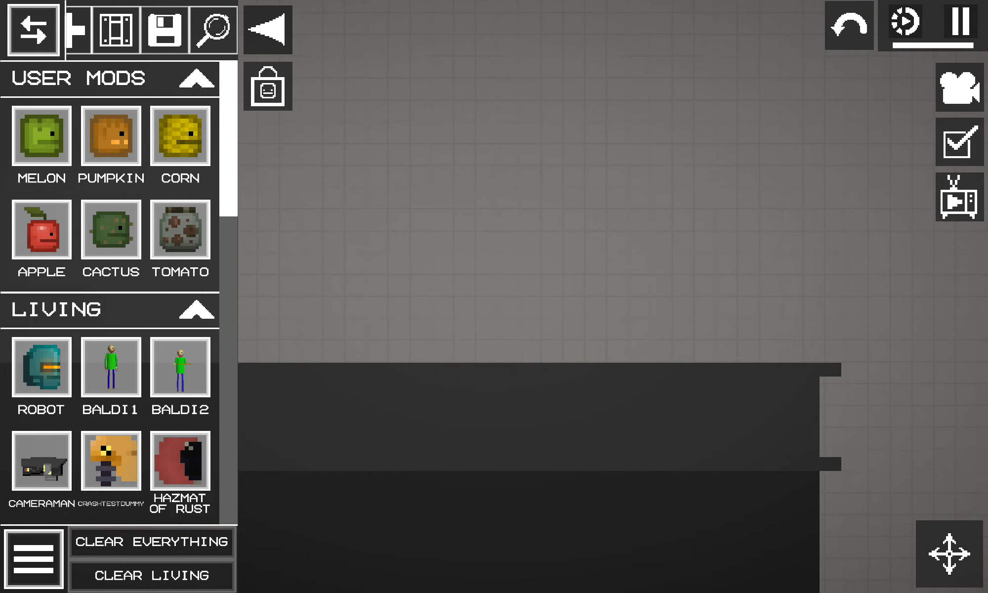
- Load the soldier-and-suited-man save and have the soldier fire his rifle
left_click(164, 31)
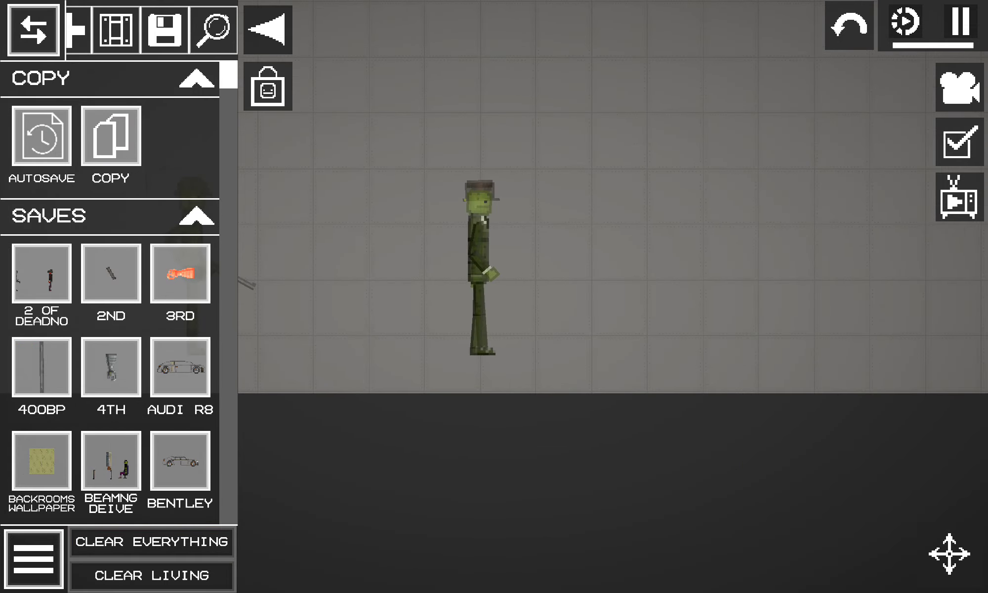
left_click(268, 29)
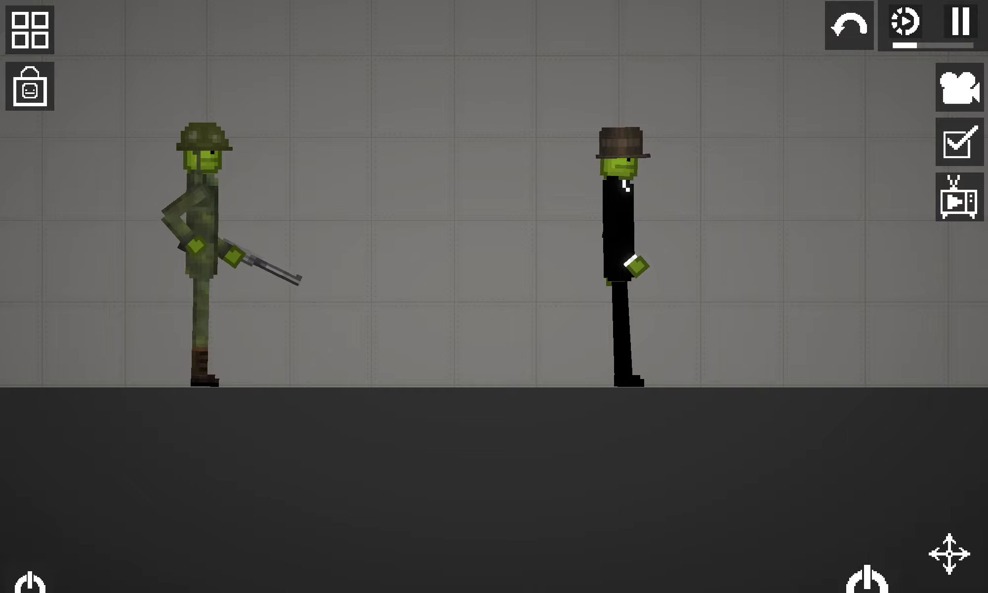
left_click(867, 559)
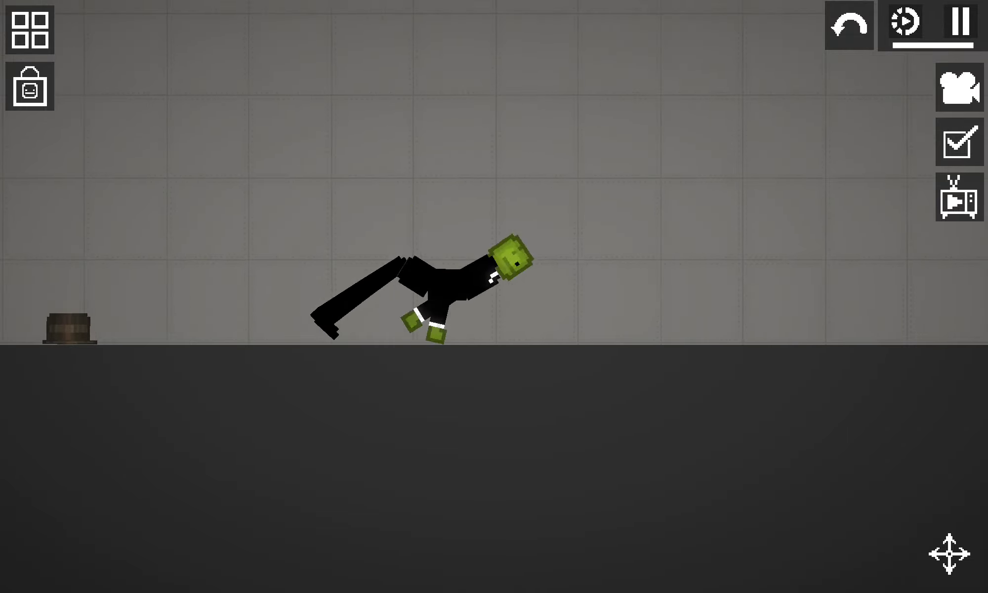
left_click(30, 30)
scroll(112, 309, "down", 10)
scroll(112, 309, "down", 5)
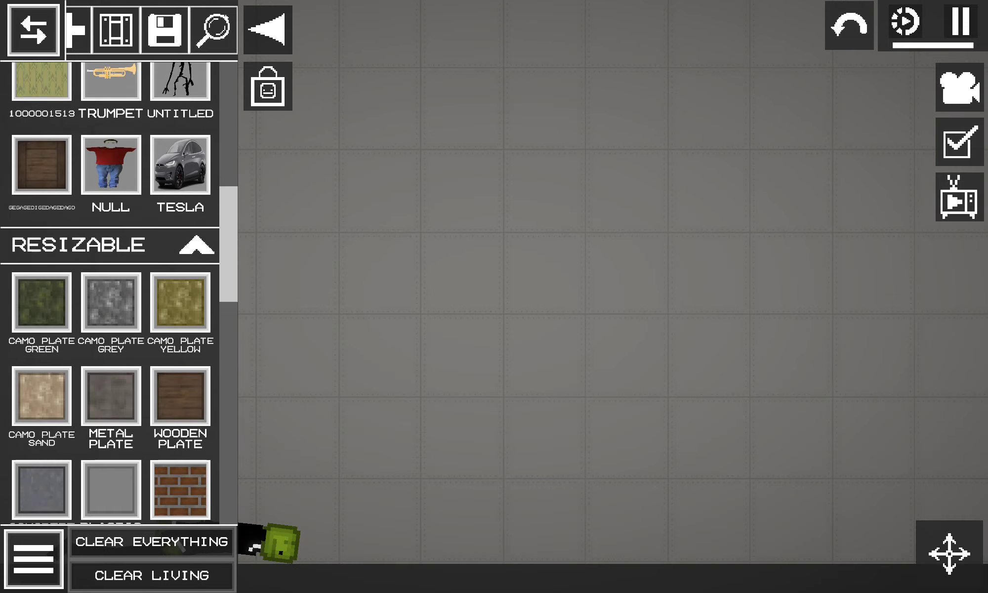
scroll(111, 308, "up", 2)
left_click(42, 144)
left_click(523, 284)
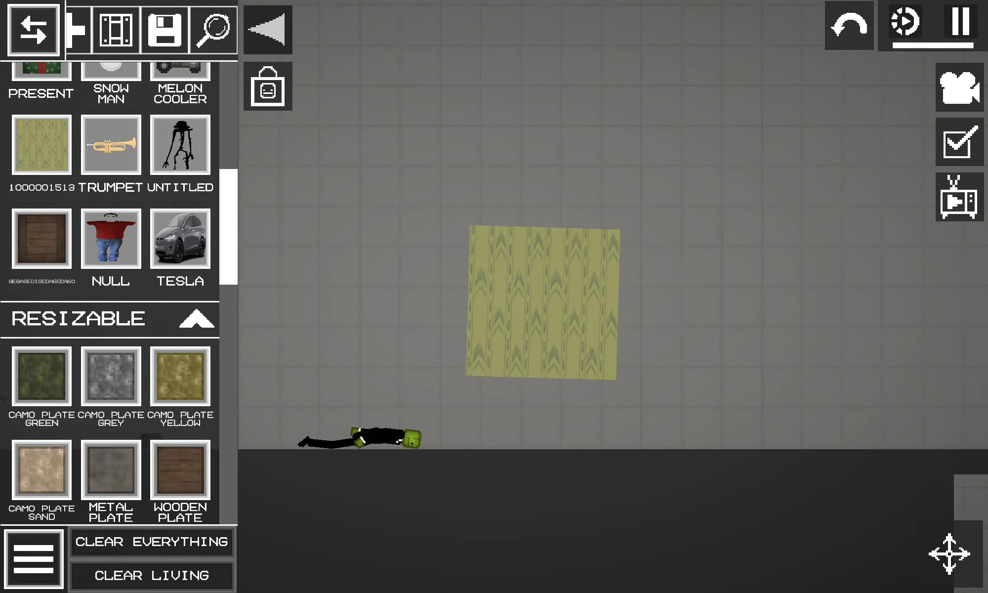
left_click(33, 29)
mouse_move(544, 302)
left_mouse_down()
mouse_move(760, 207)
mouse_move(569, 166)
left_mouse_up()
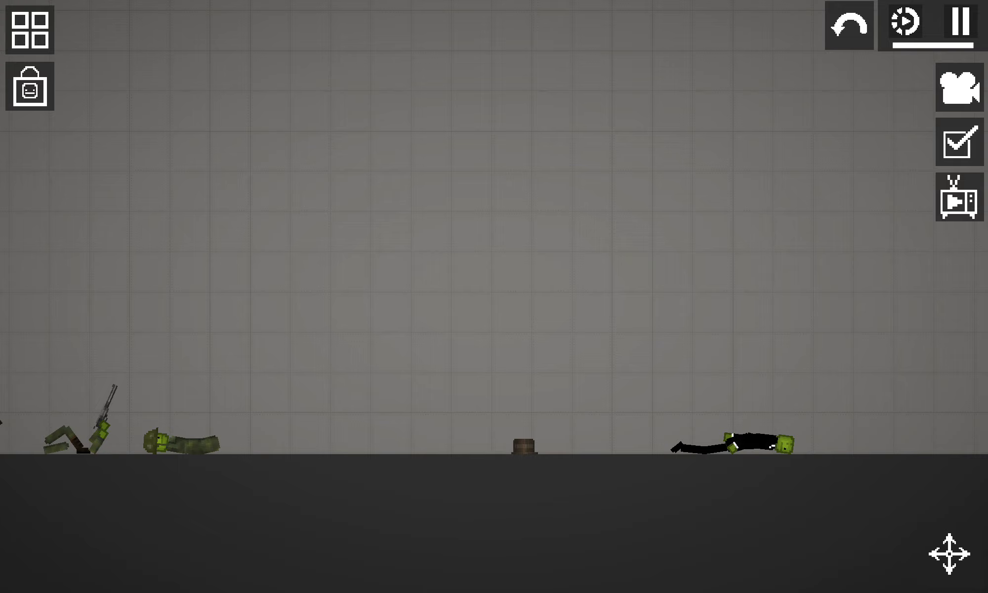
left_click_drag(310, 232, 695, 232)
- Spawn the UNTITLED figure above the platform and fling it off the ledge
left_click(29, 29)
scroll(494, 309, "up", 3)
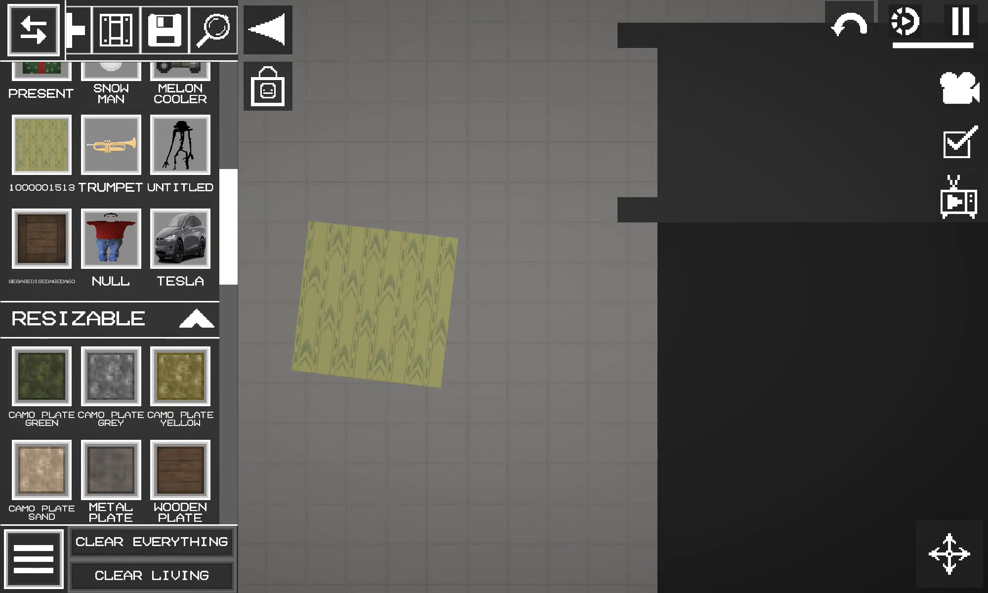
left_click_drag(695, 155, 463, 507)
left_click(180, 144)
left_click(542, 254)
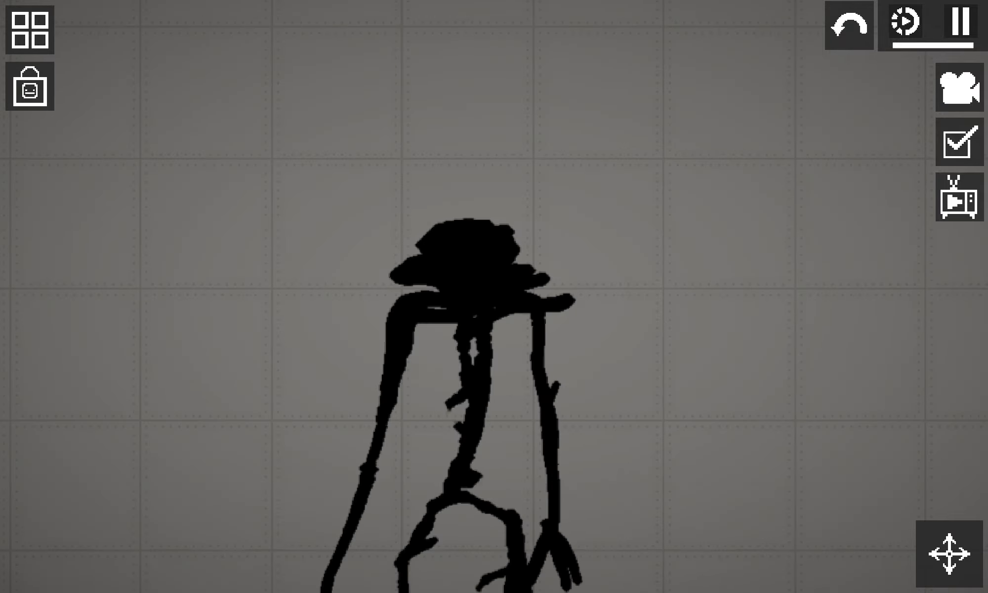
scroll(494, 297, "down", 5)
mouse_move(487, 270)
left_mouse_down()
mouse_move(518, 178)
mouse_move(656, 294)
left_mouse_up()
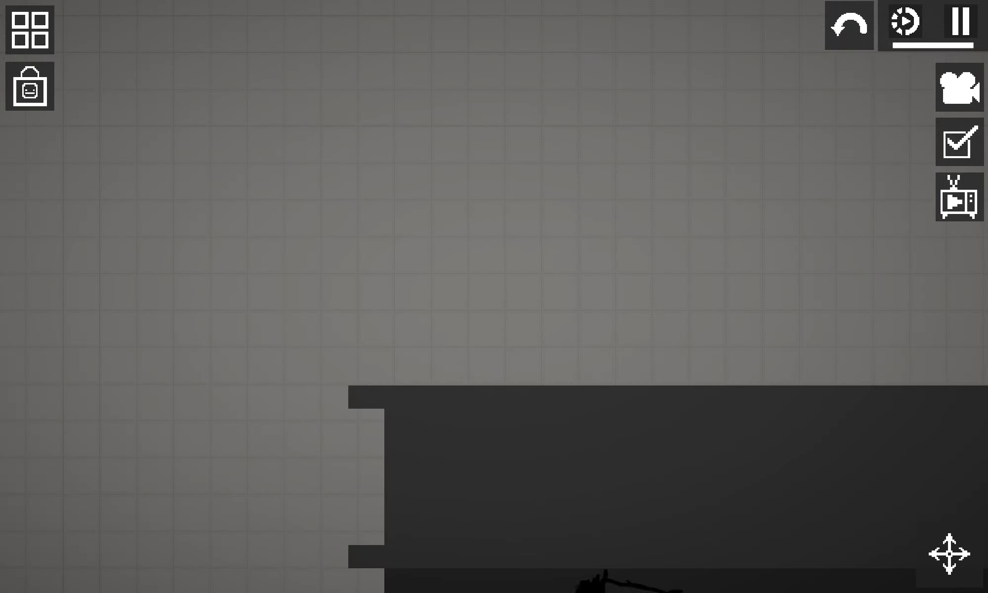
left_click(29, 29)
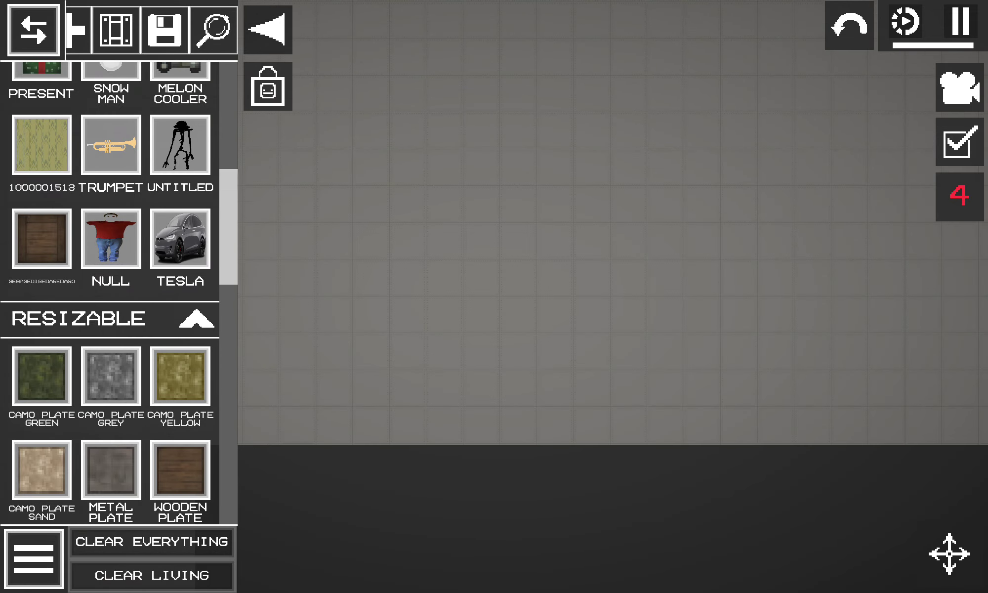
scroll(113, 309, "down", 10)
scroll(112, 309, "up", 3)
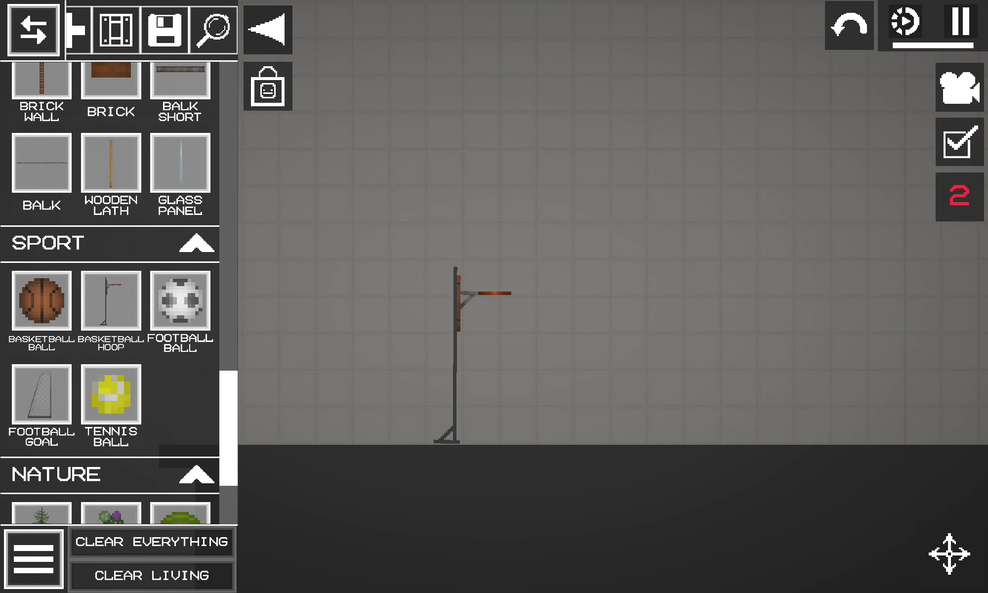
- Place a second basketball hoop beside the first and unpause the simulation
left_click_drag(494, 348, 587, 216)
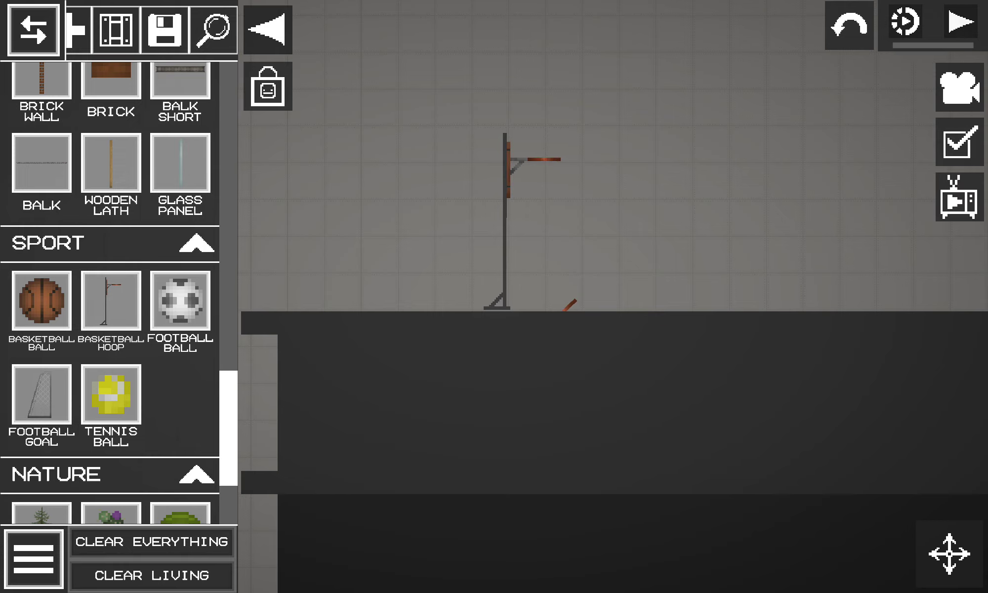
left_click_drag(569, 304, 714, 187)
left_click(961, 22)
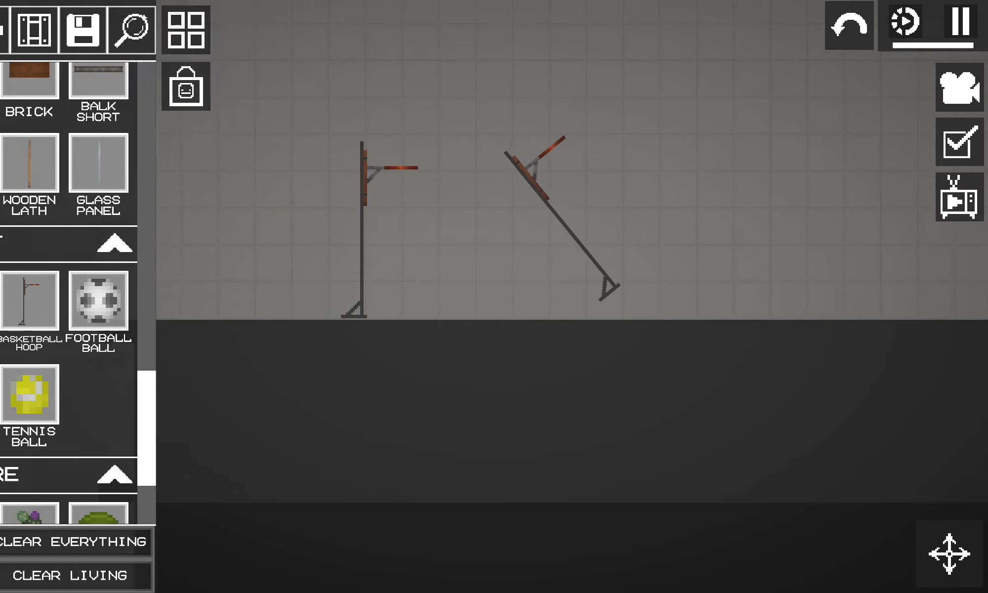
- Nudge the second hoop more upright and pull down the phone's notification shade
left_click(185, 29)
left_click_drag(514, 283, 429, 254)
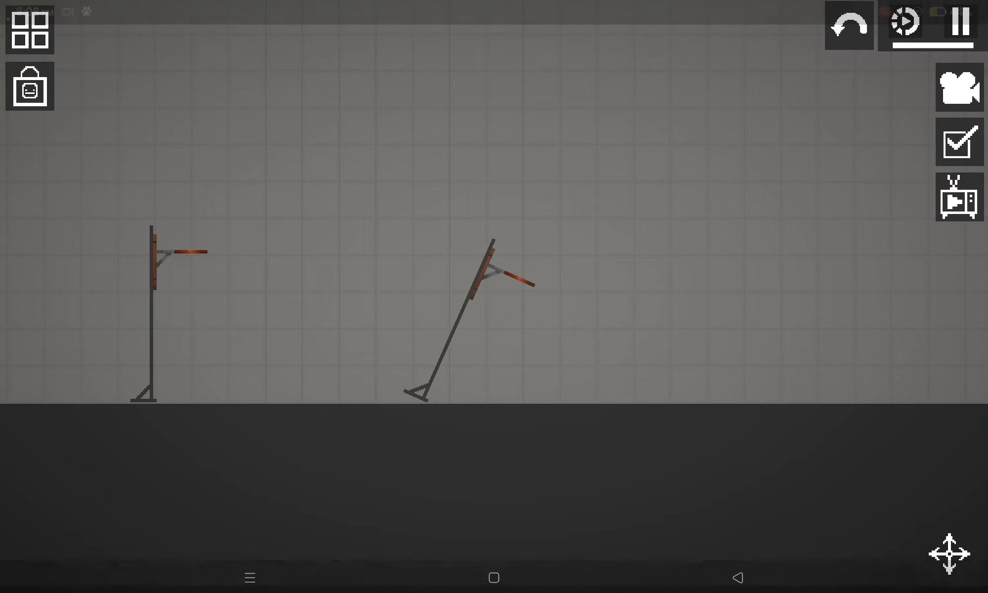
left_click_drag(709, 4, 710, 232)
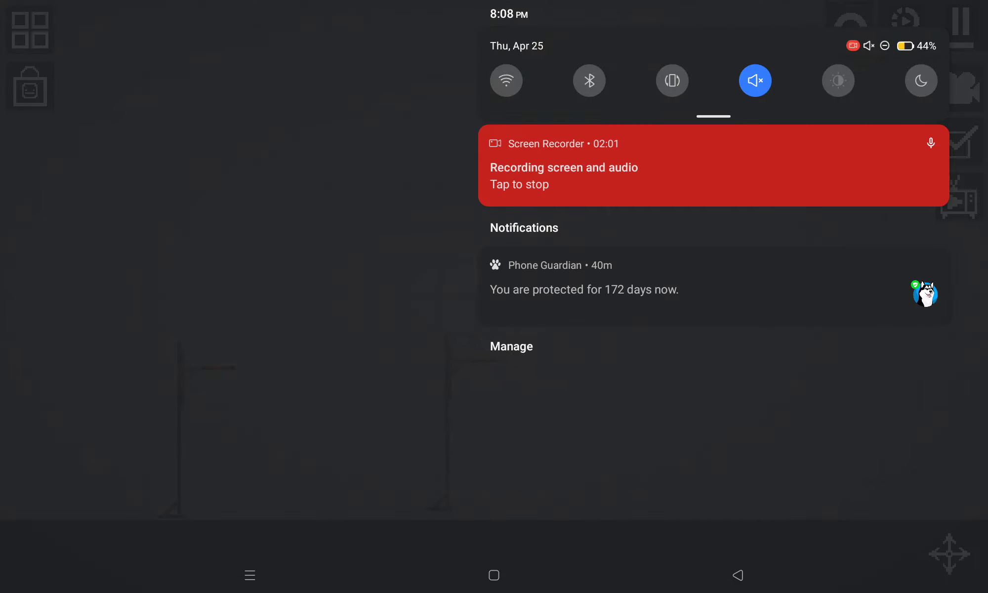